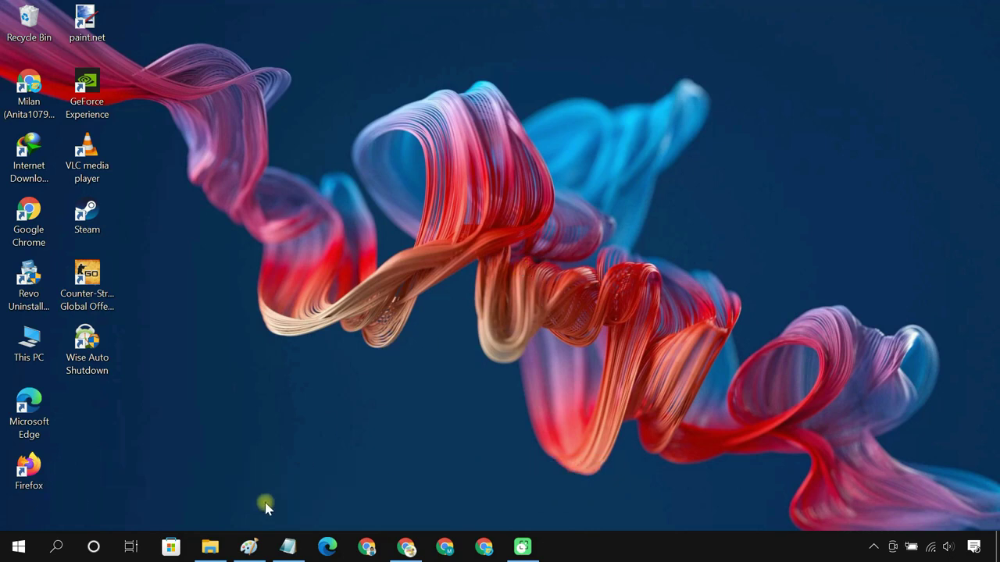
Restore the Paint window that shows the easter eggs photo from the taskbar
left_click(247, 549)
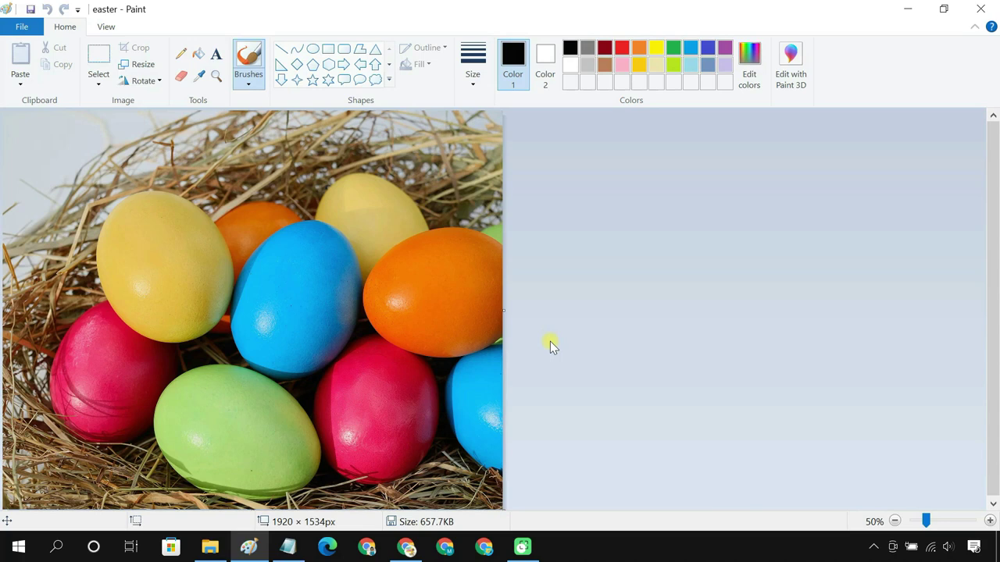
Sample the blue egg with the Color picker and read its values: Red 0, Green 183, Blue 251
left_click(201, 78)
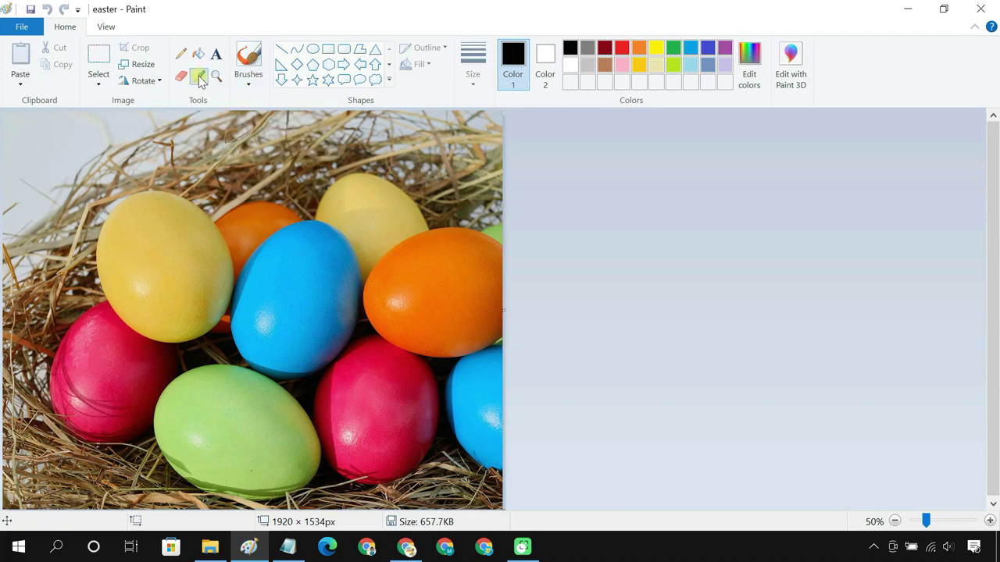
left_click(284, 275)
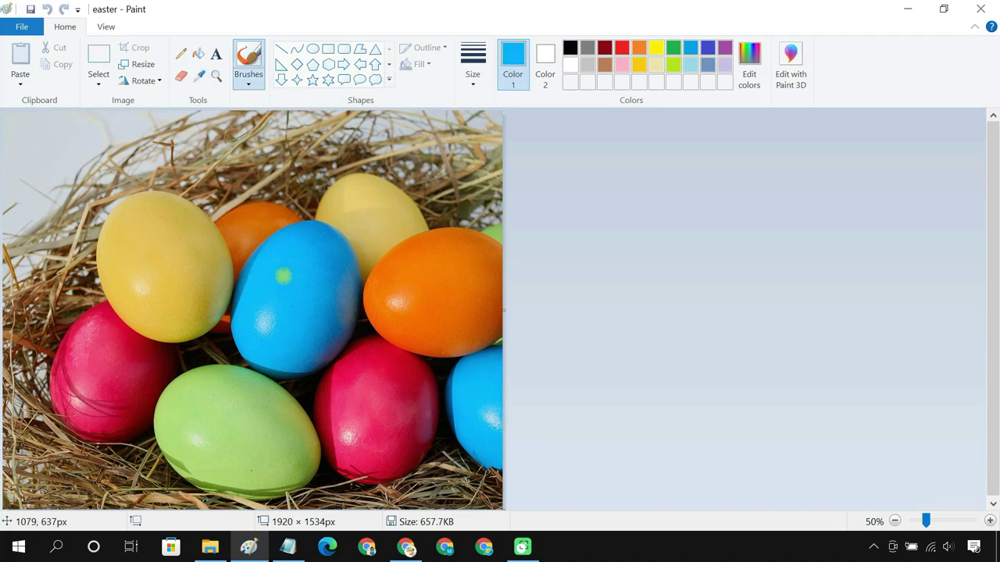
left_click(750, 78)
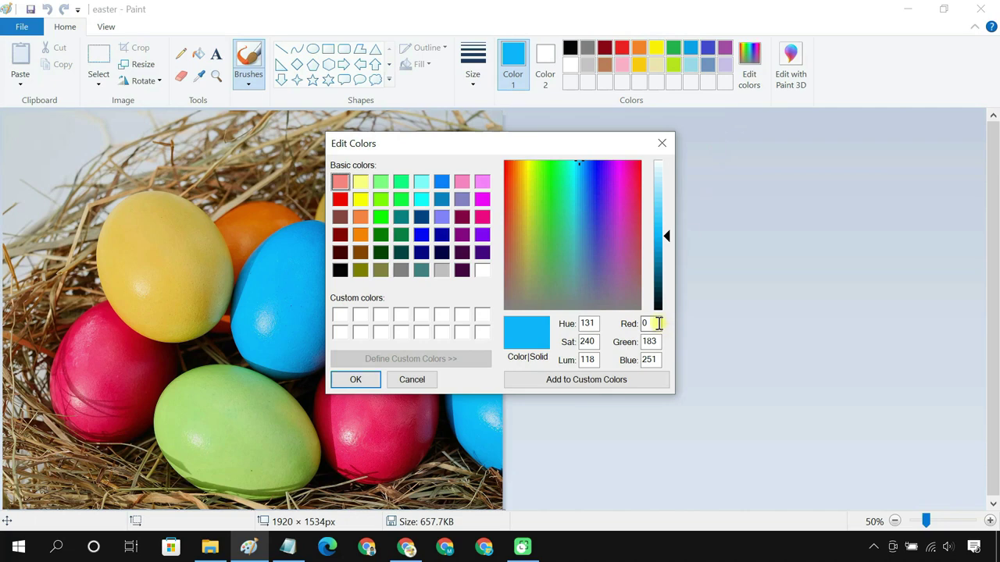
double_click(649, 341)
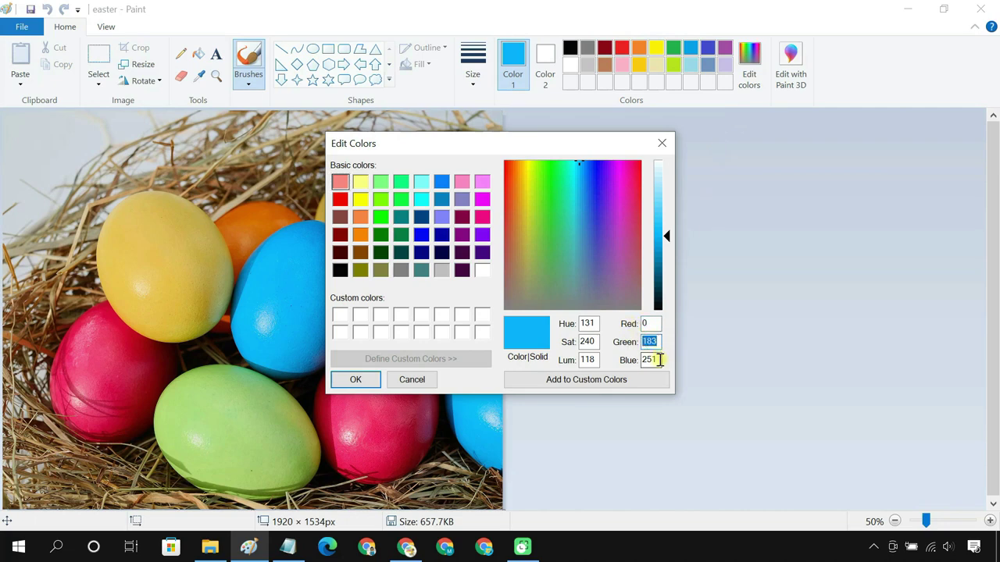
double_click(654, 359)
left_click(406, 547)
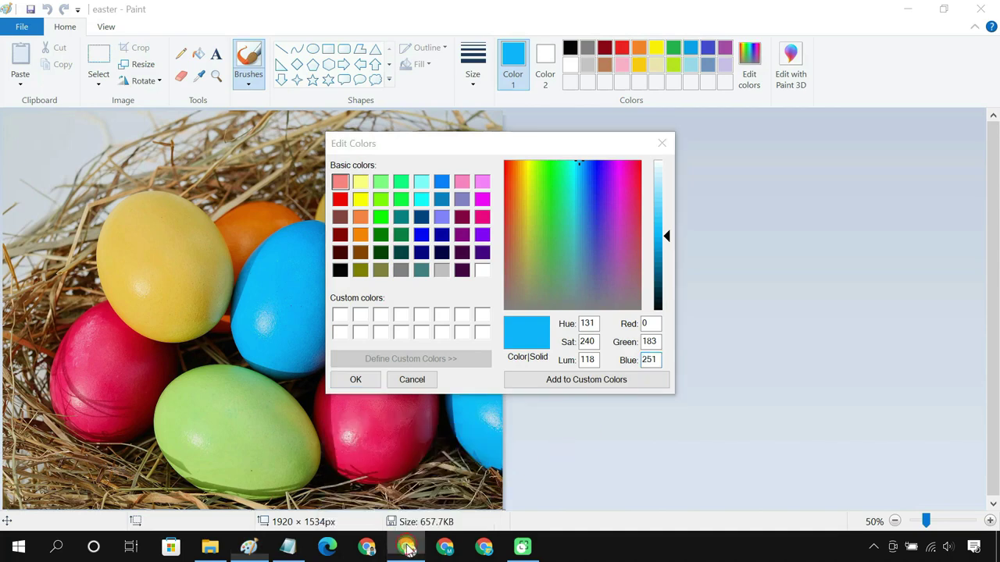
Enter 0,183,251 in Google's colour picker and select the resulting hex code #00b8fb
left_click_drag(266, 85, 200, 84)
left_click(608, 423)
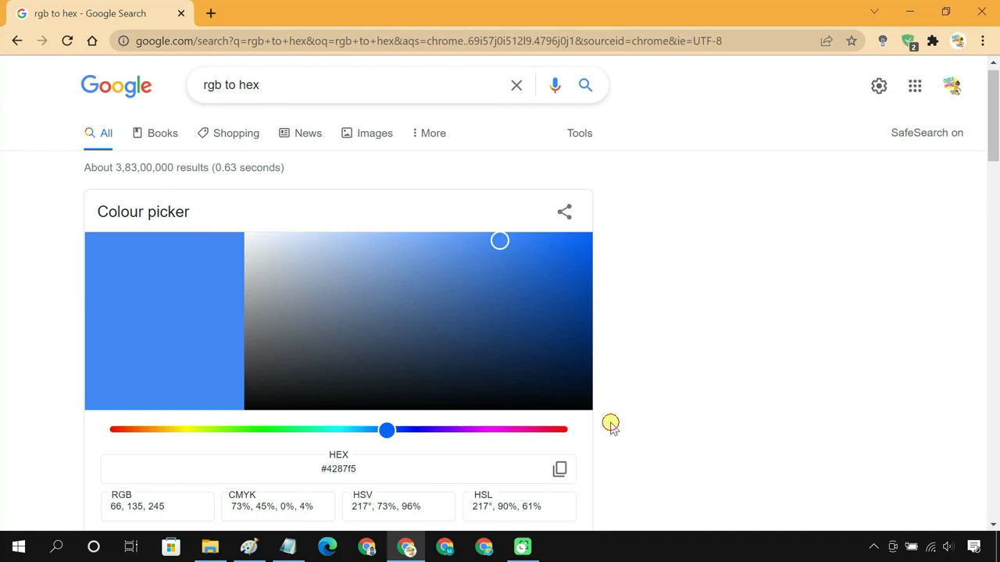
left_click_drag(167, 507, 84, 513)
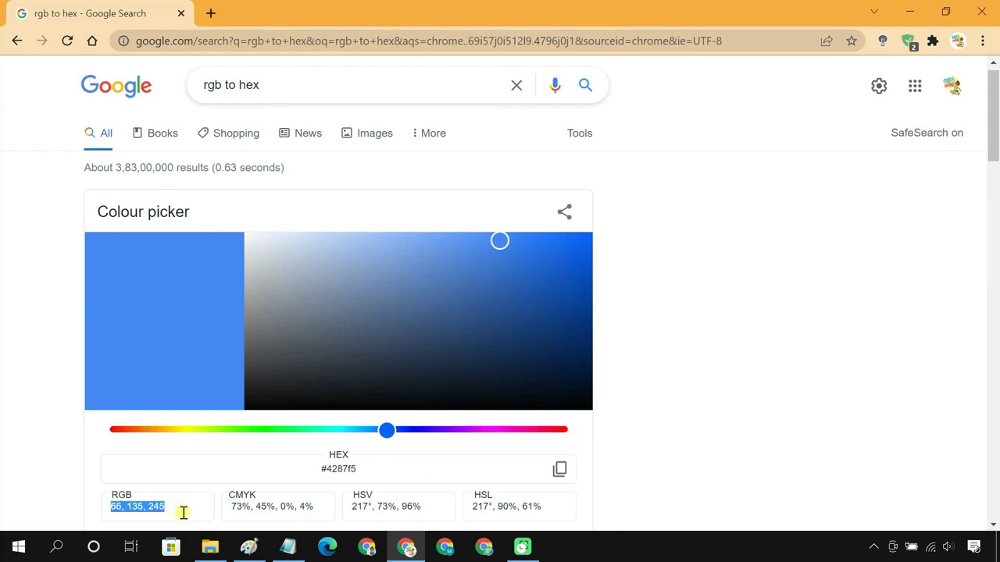
key("BackSpace")
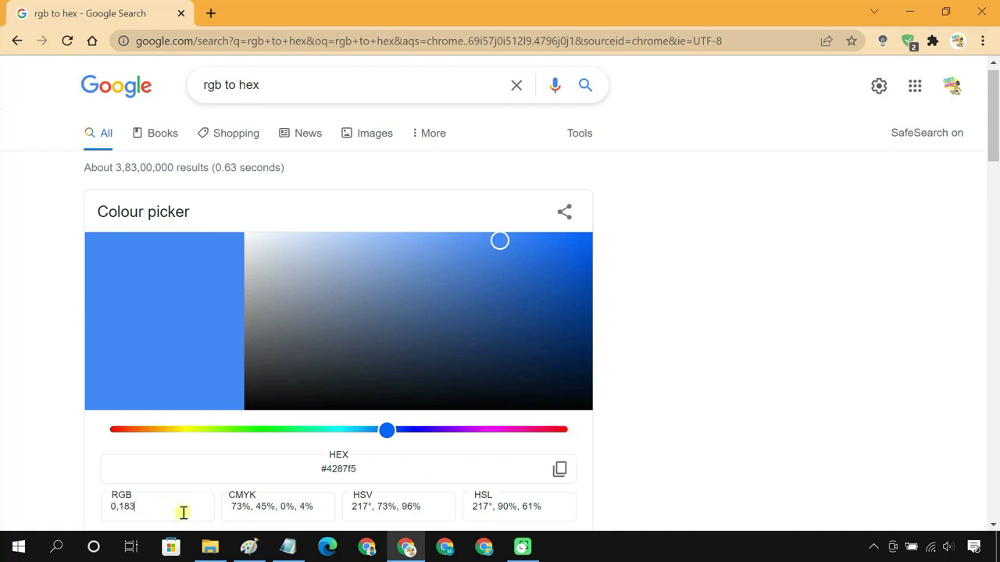
type("0,183,251")
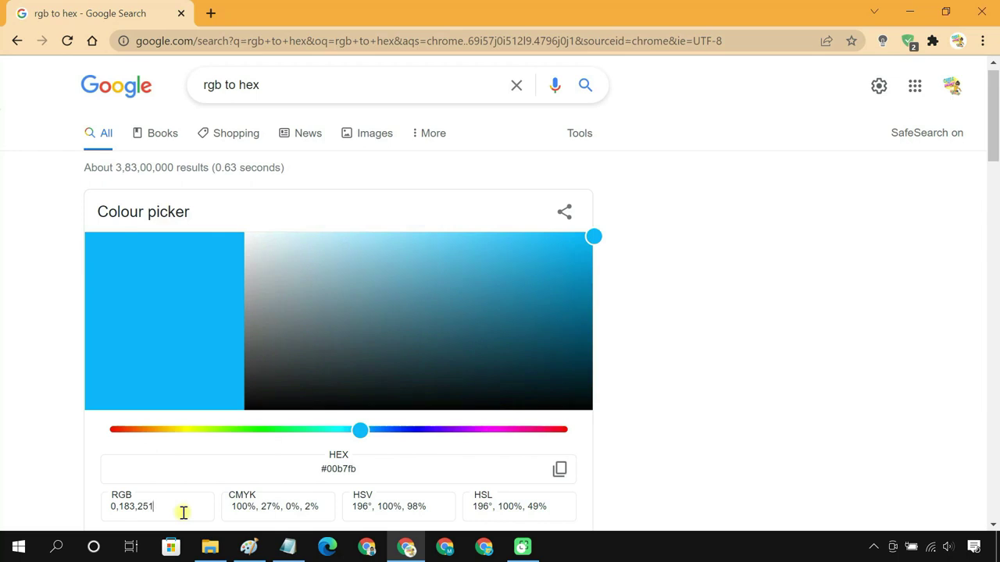
left_click_drag(359, 469, 310, 469)
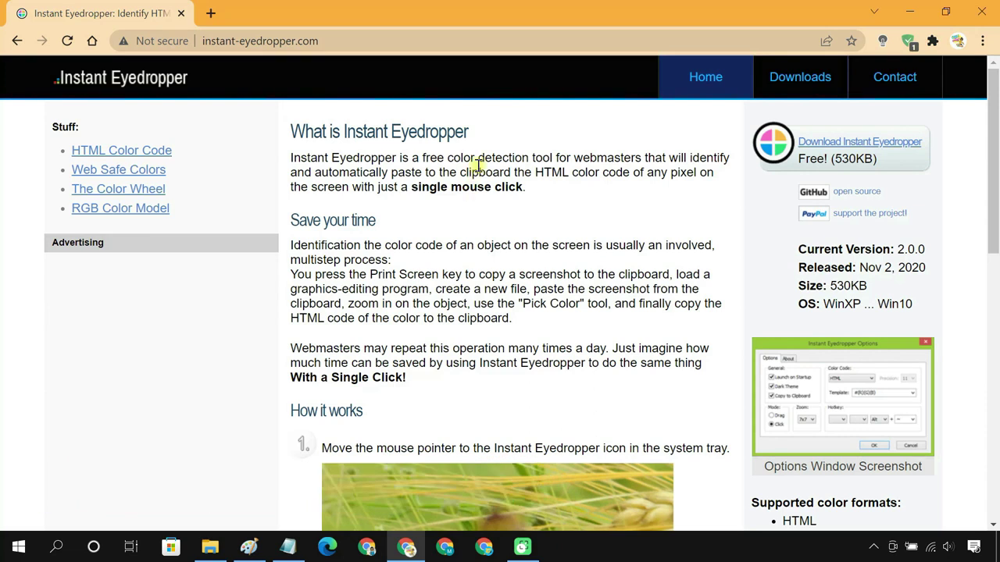
Download the Instant Eyedropper installer from its website, confirming the existing download
left_click_drag(478, 133, 341, 127)
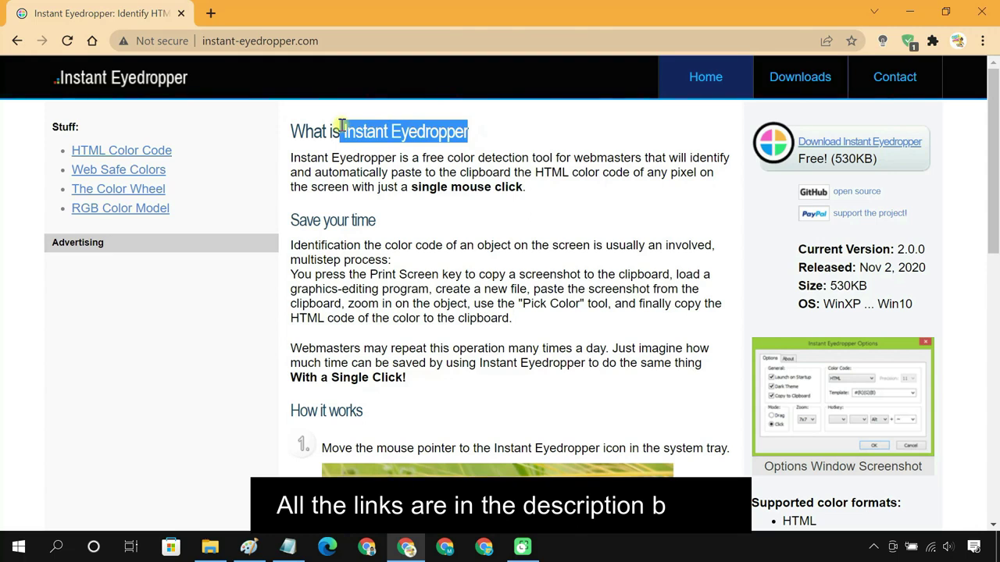
left_click(468, 217)
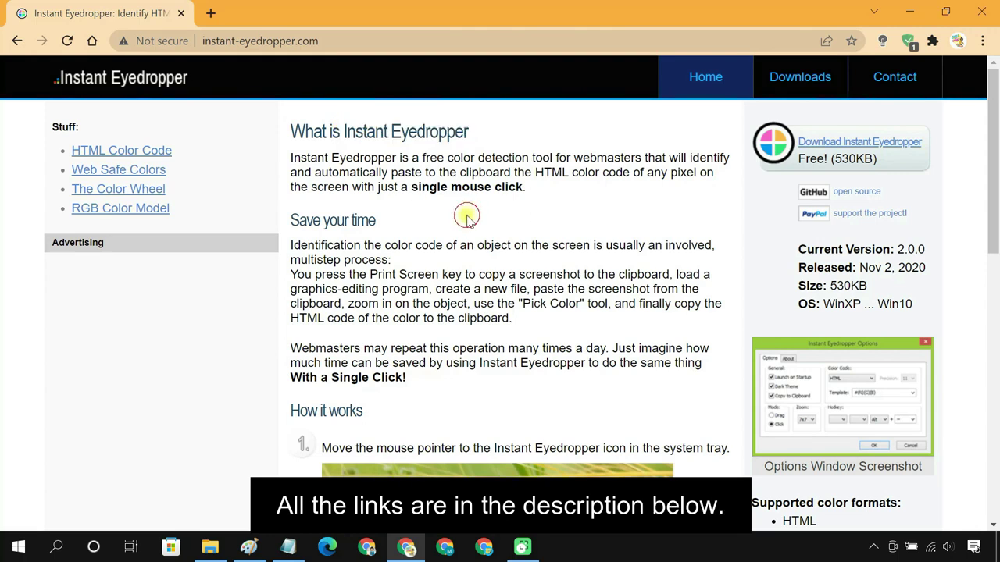
left_click(827, 145)
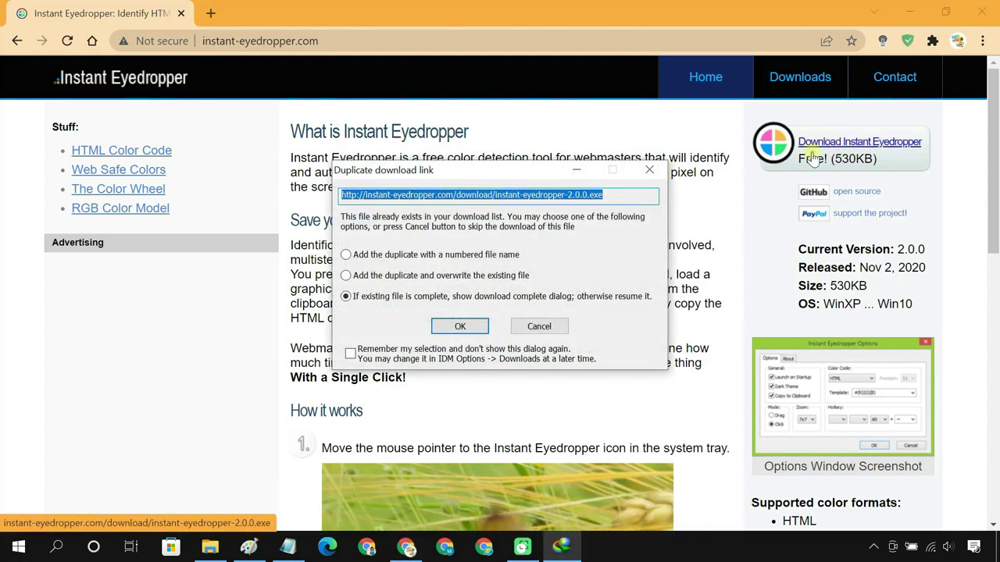
left_click(473, 326)
Run the installer and complete the setup wizard to install Instant Eyedropper 2.0.0
left_click(366, 320)
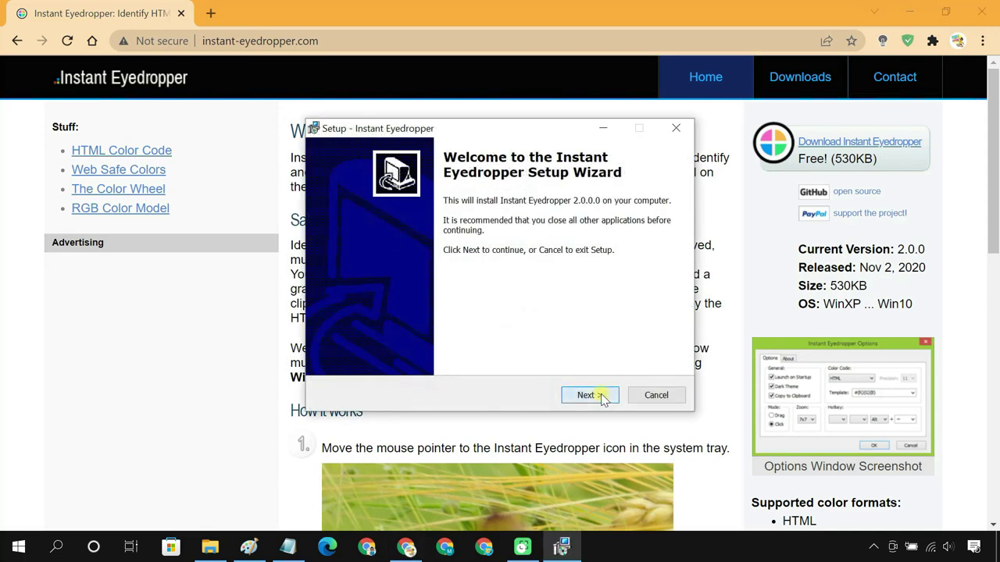
left_click(600, 397)
left_click(601, 397)
left_click(602, 397)
left_click(601, 396)
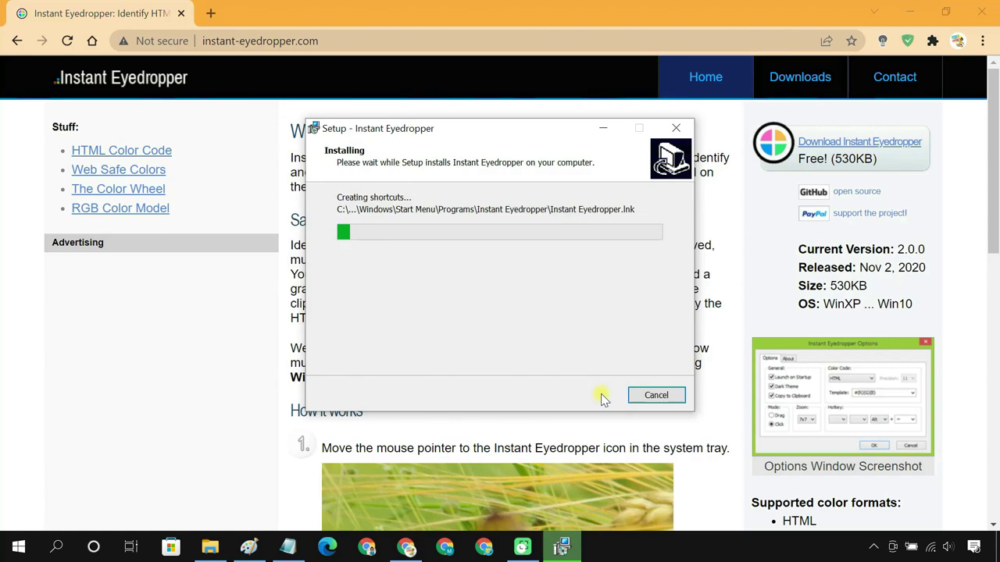
left_click(592, 396)
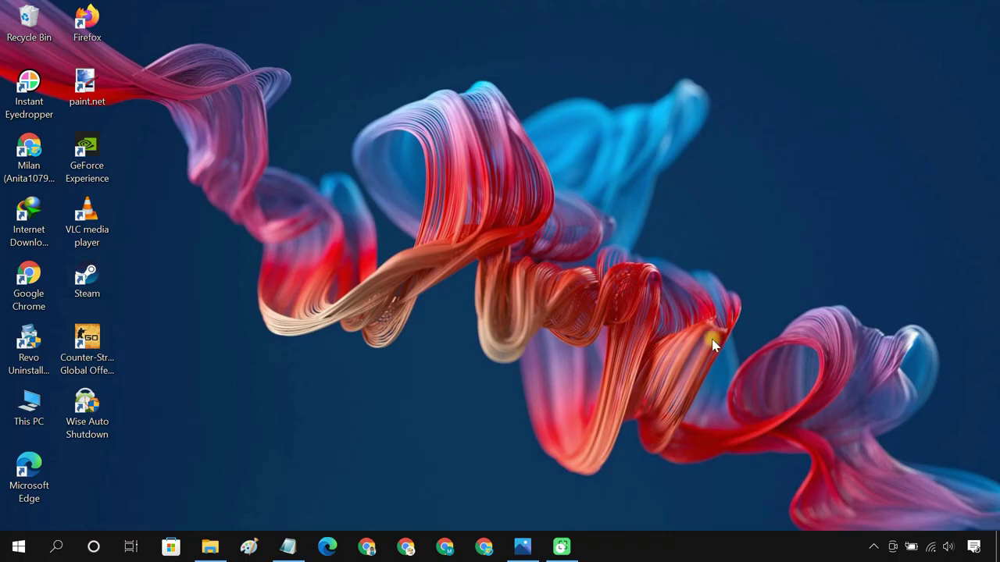
Sample the parrot beak's grey colour #5E5E5E with Instant Eyedropper from the system tray
left_click(523, 546)
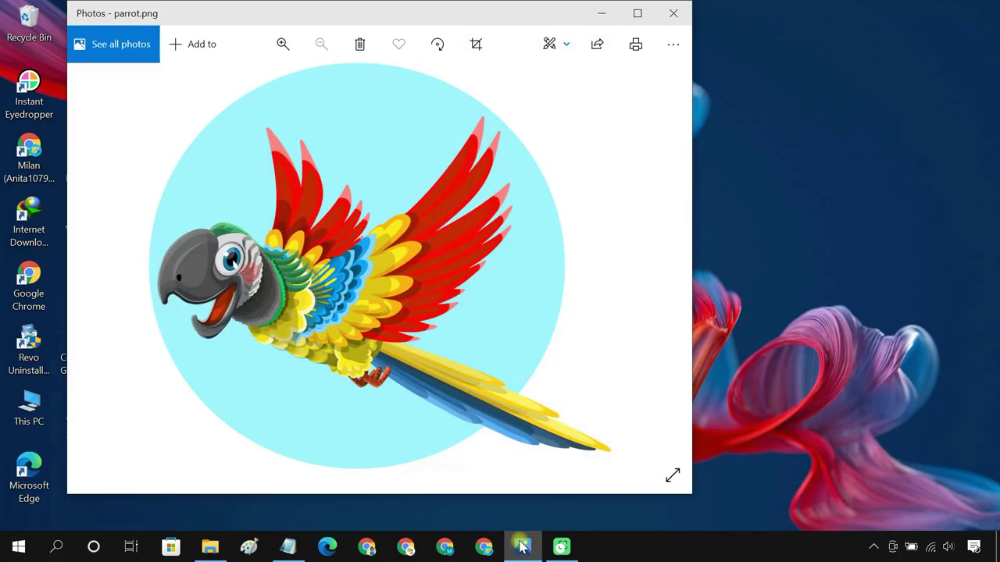
left_click(873, 547)
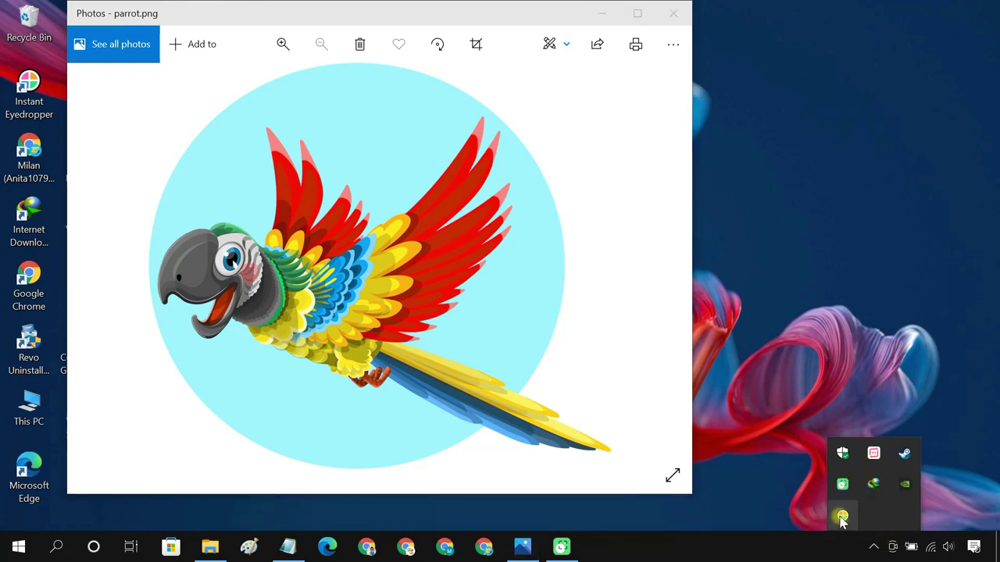
left_click(842, 517)
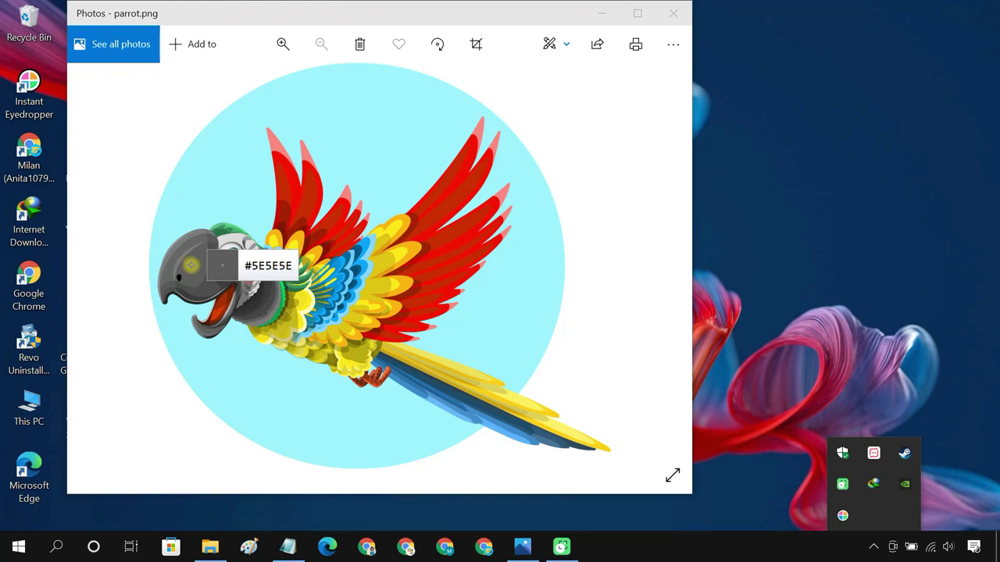
left_click(190, 266)
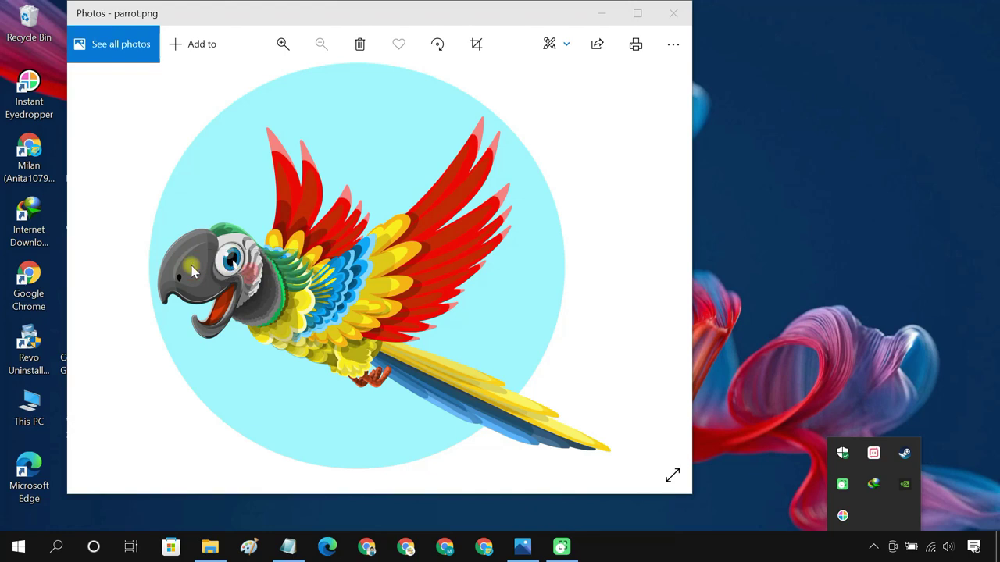
Paste the captured code #5E5E5E into a new Notepad note
left_click(287, 547)
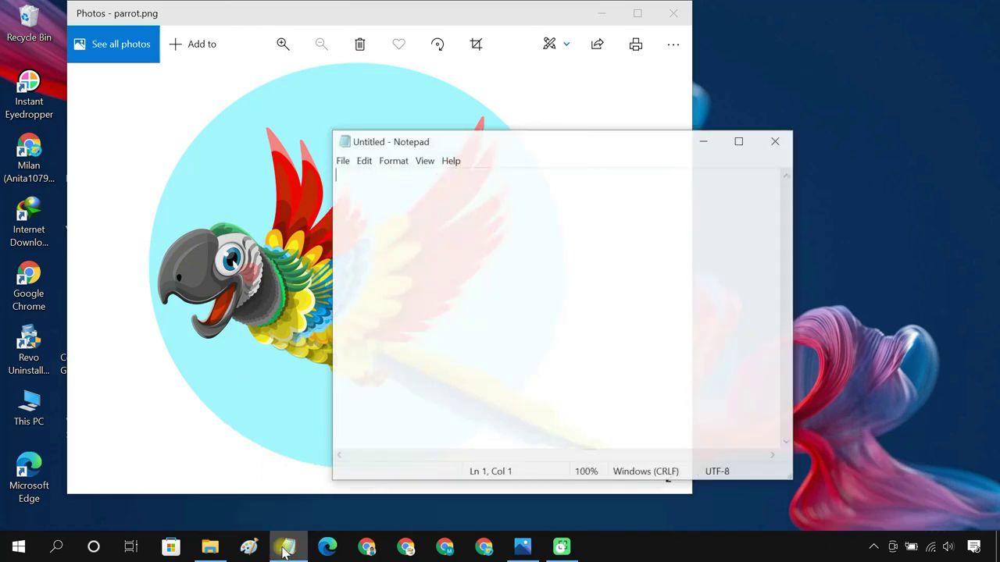
type("#5E5E5E")
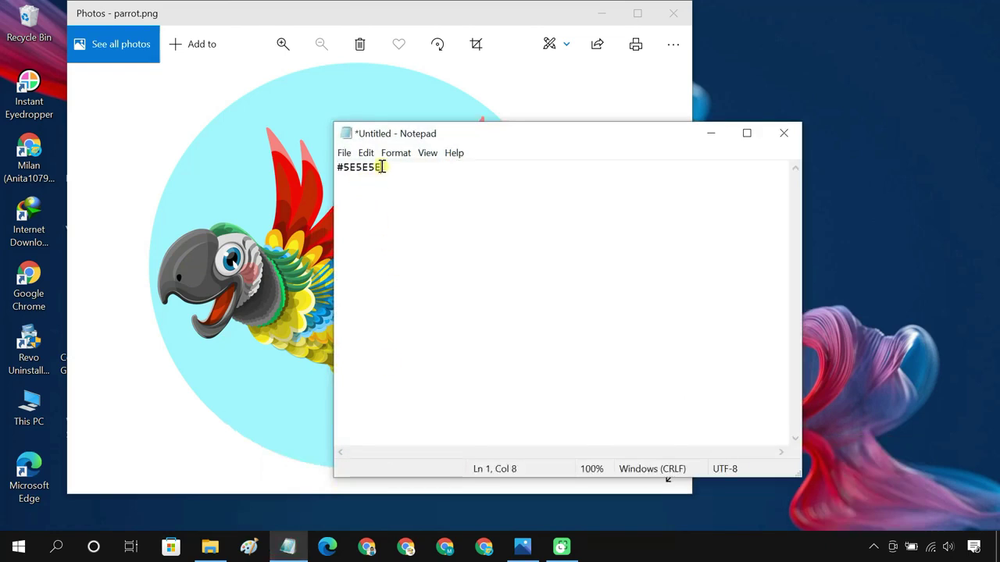
left_click_drag(380, 167, 293, 176)
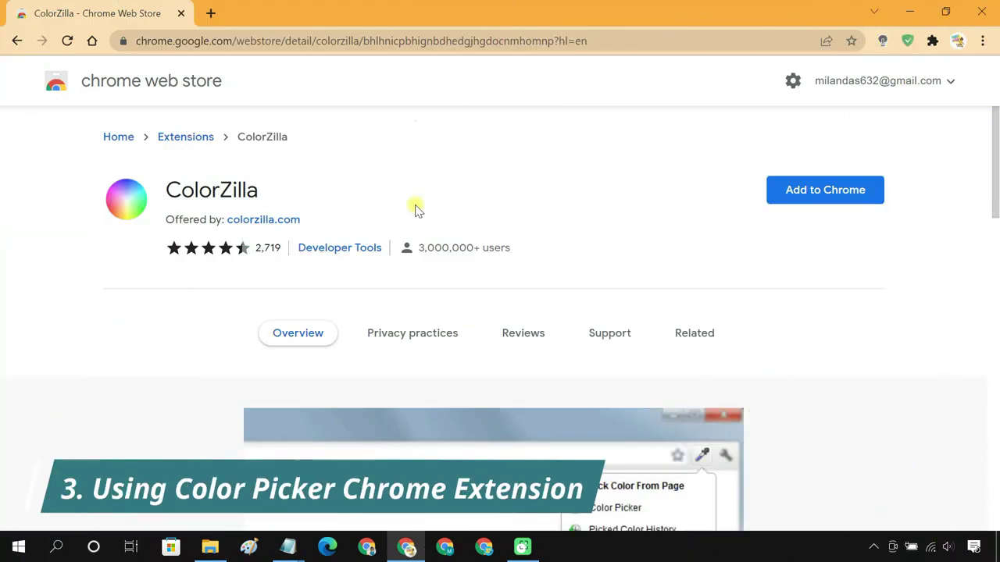
Add the ColorZilla extension to Chrome and close its welcome tab
left_click_drag(278, 221, 166, 190)
left_click(322, 211)
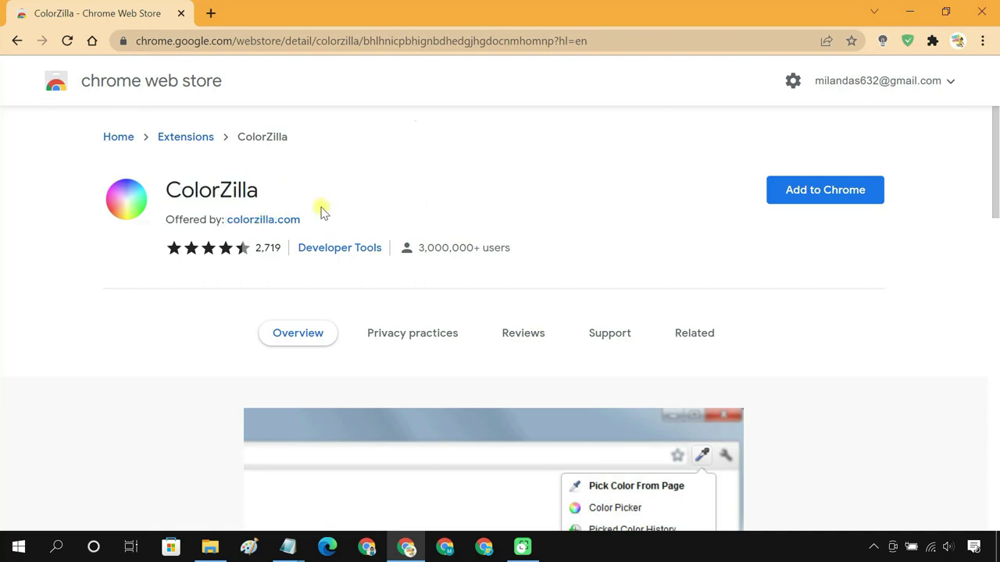
left_click(799, 197)
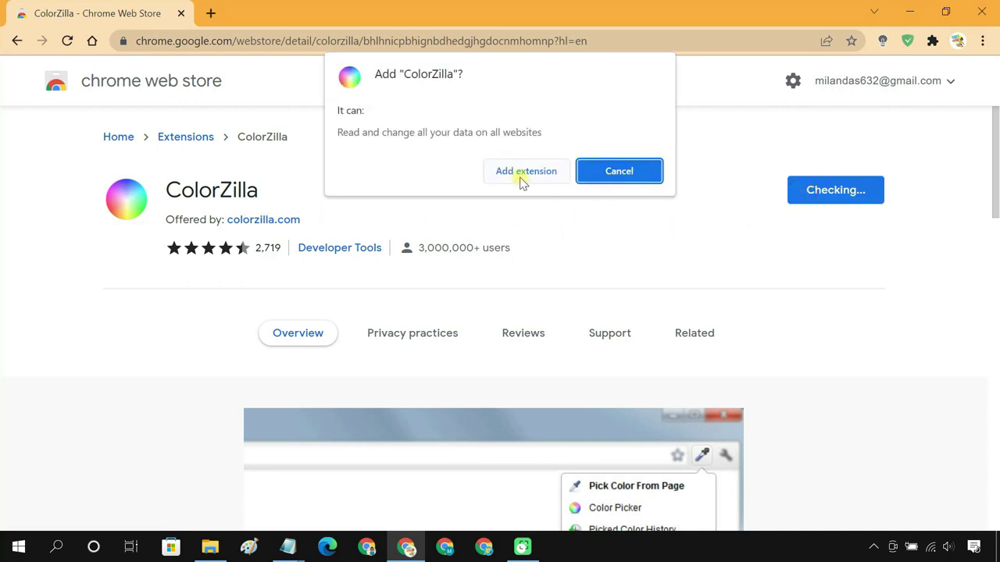
left_click(521, 176)
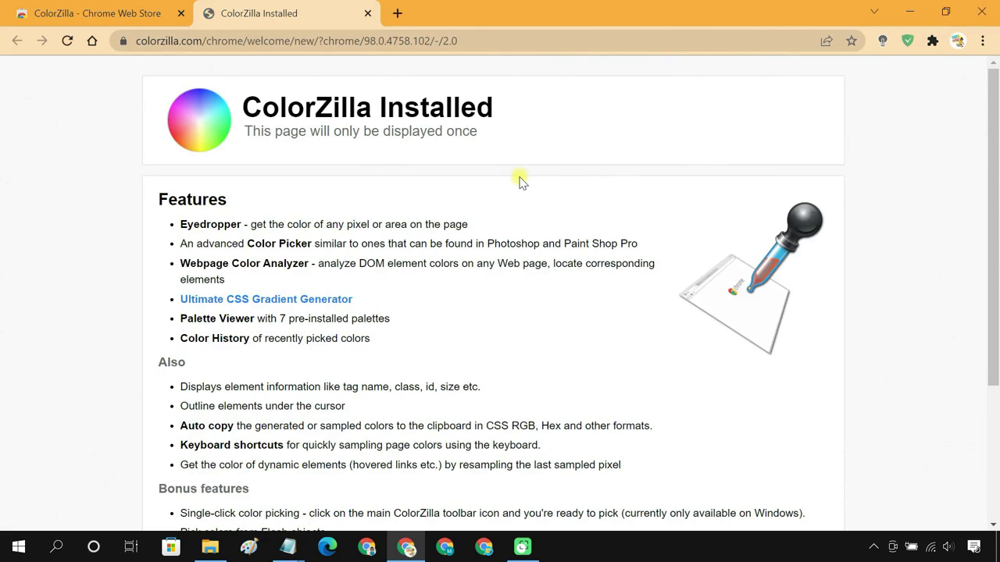
left_click(367, 13)
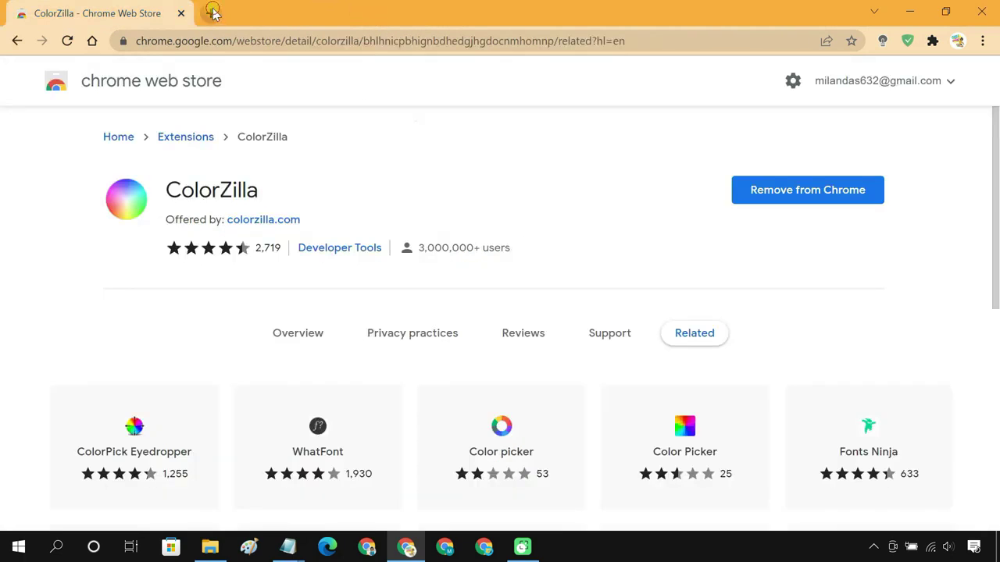
Pin ColorZilla to the Chrome toolbar from the Extensions menu
left_click(207, 13)
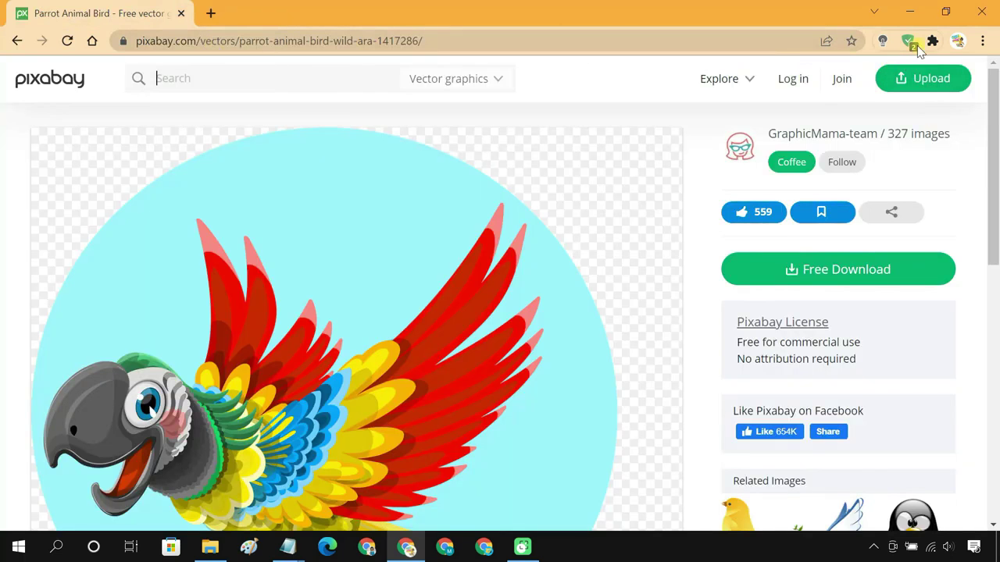
left_click(932, 41)
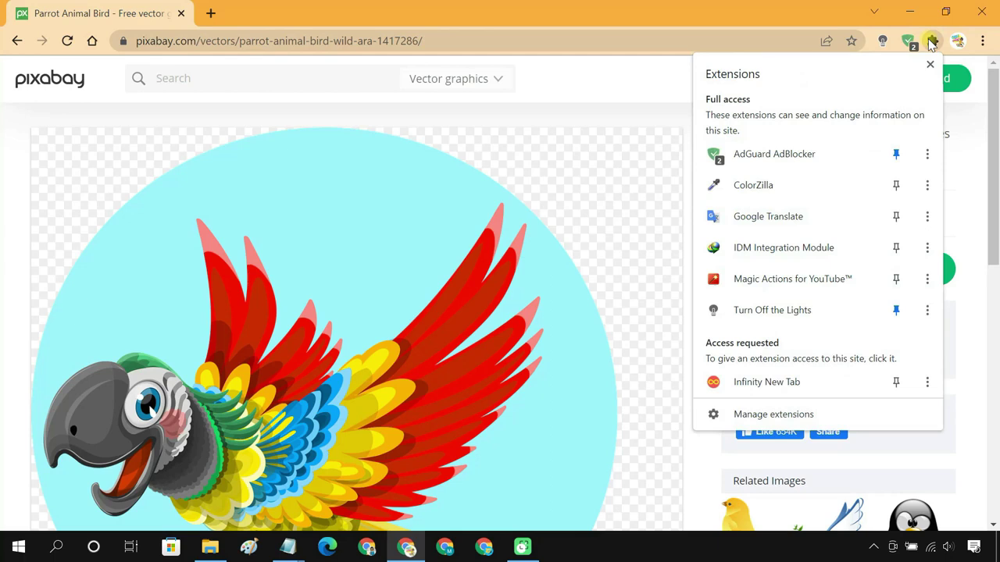
left_click(896, 185)
left_click(672, 81)
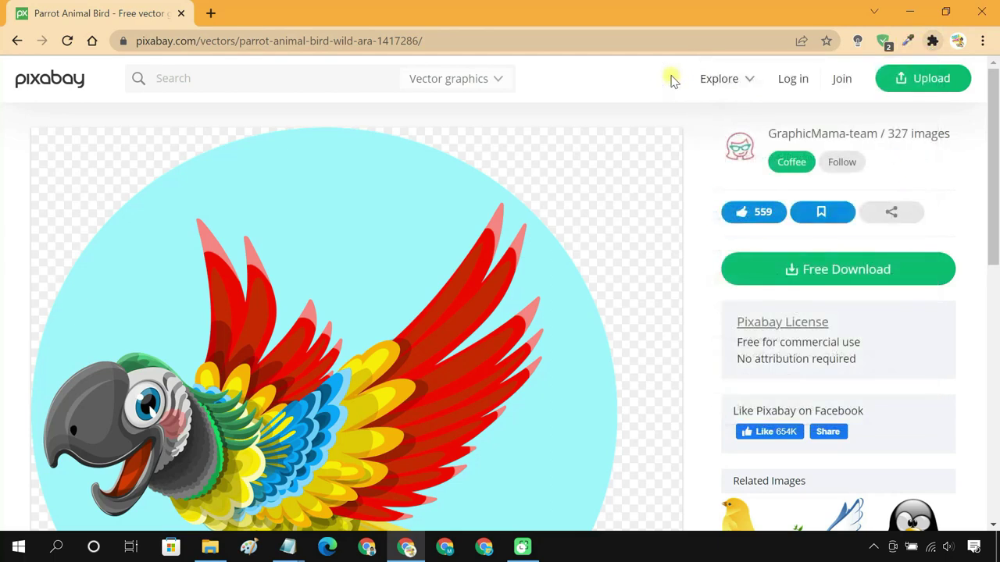
Sample the parrot picture's cyan background with ColorZilla and view #A2F7FF in its Color Picker
left_click(911, 41)
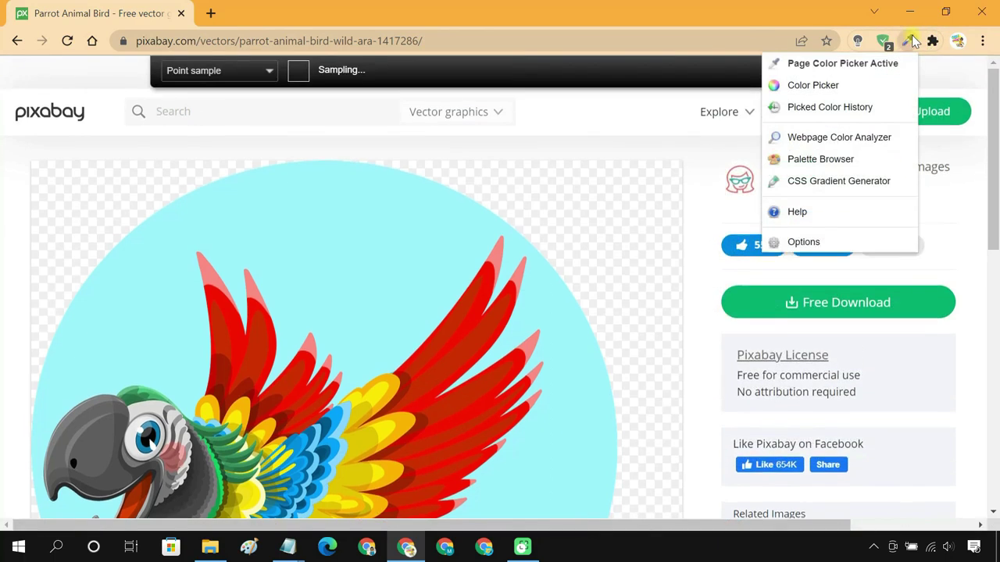
left_click(467, 252)
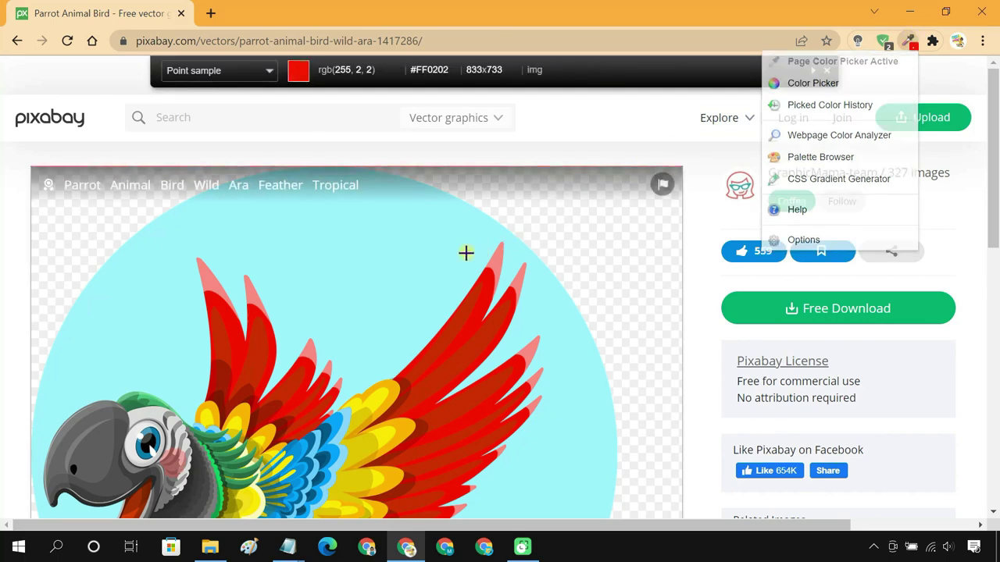
left_click(338, 290)
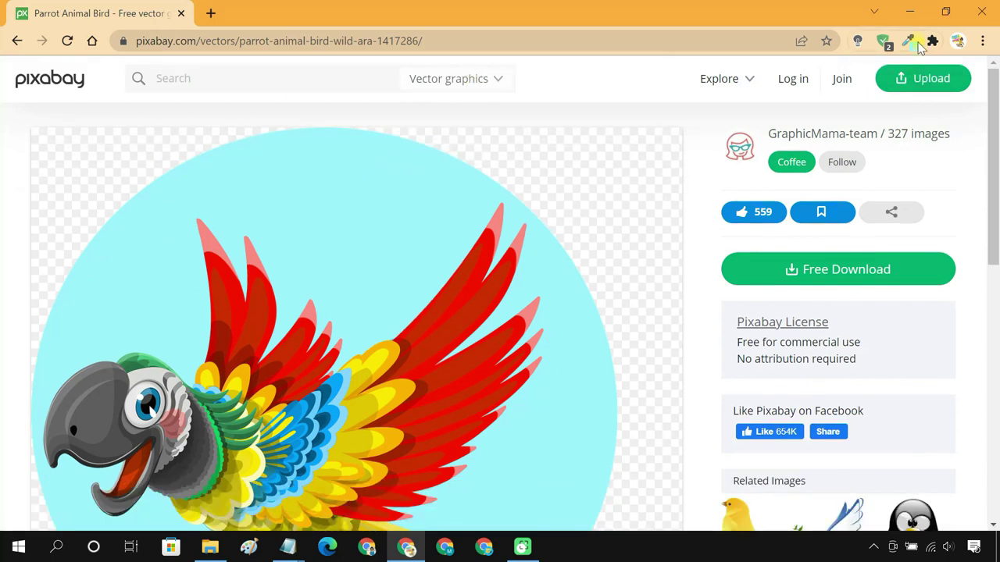
left_click(914, 43)
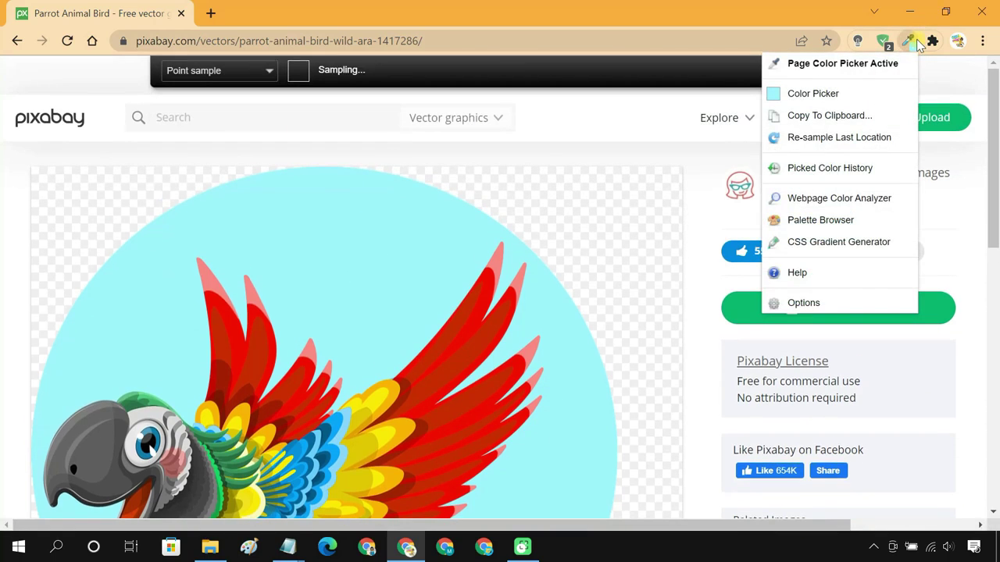
left_click(826, 93)
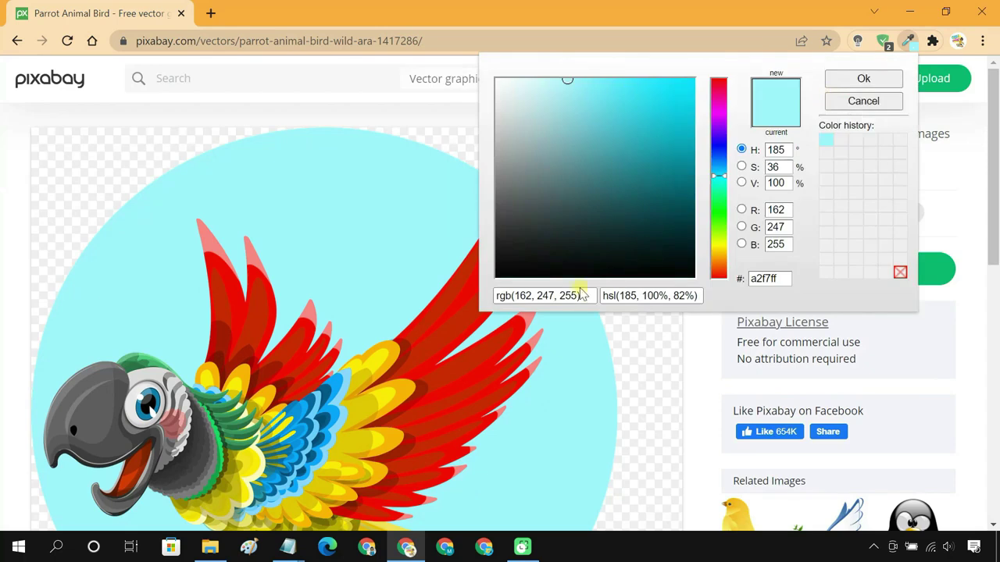
left_click_drag(582, 295, 491, 303)
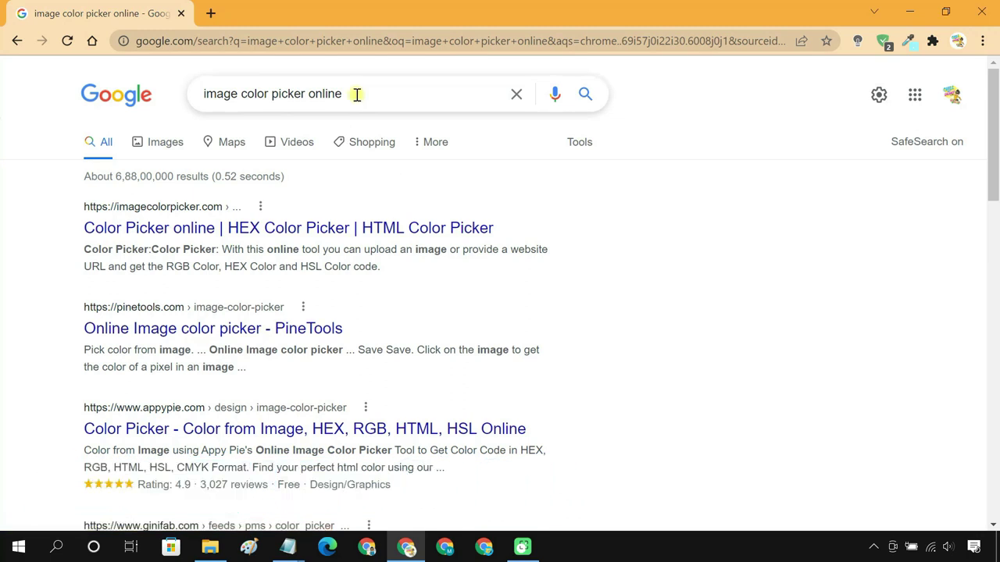
Open the imagecolorpicker.com search result and scroll down to its Use Your Image section
left_click_drag(356, 95, 196, 94)
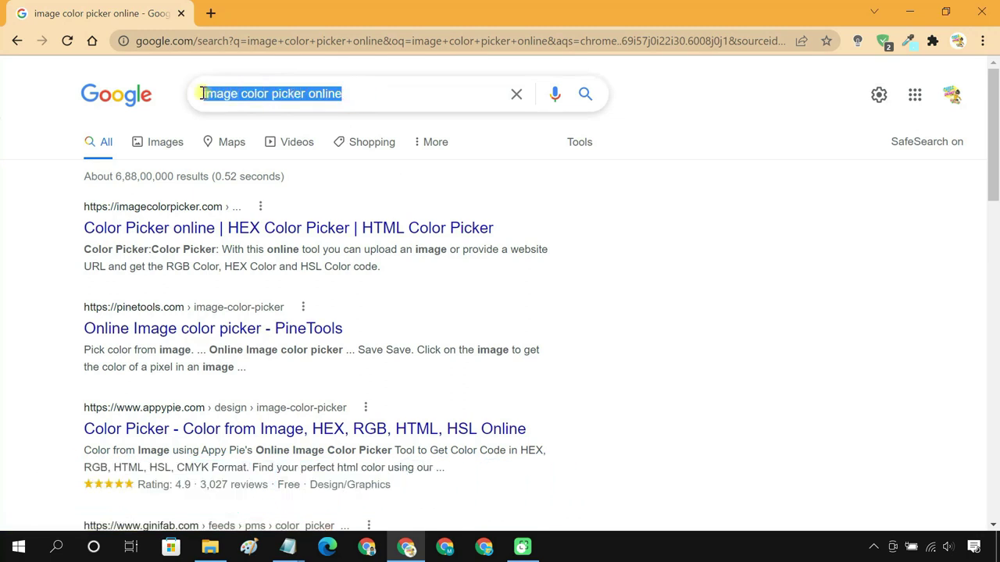
left_click(300, 232)
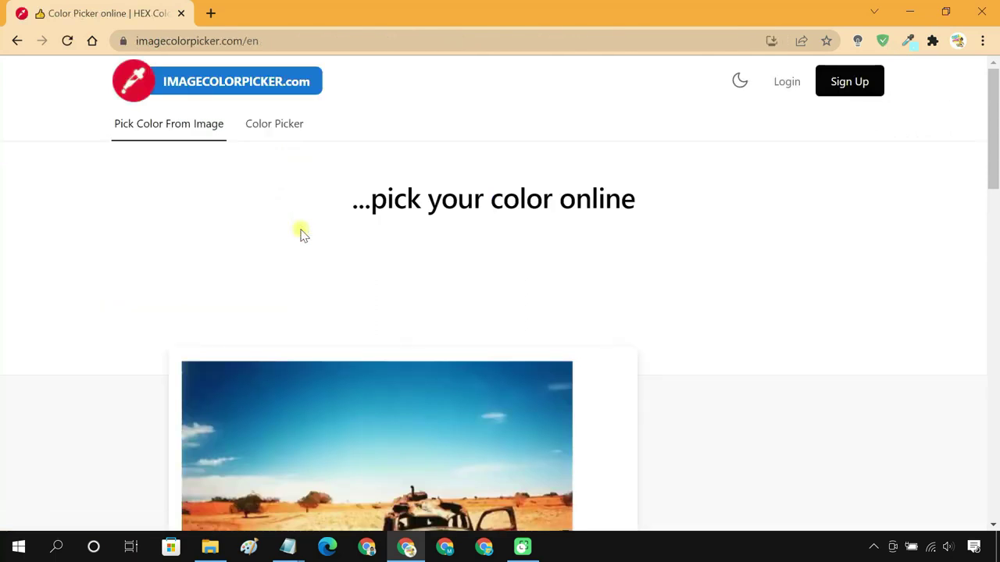
scroll(654, 336, "down", 5)
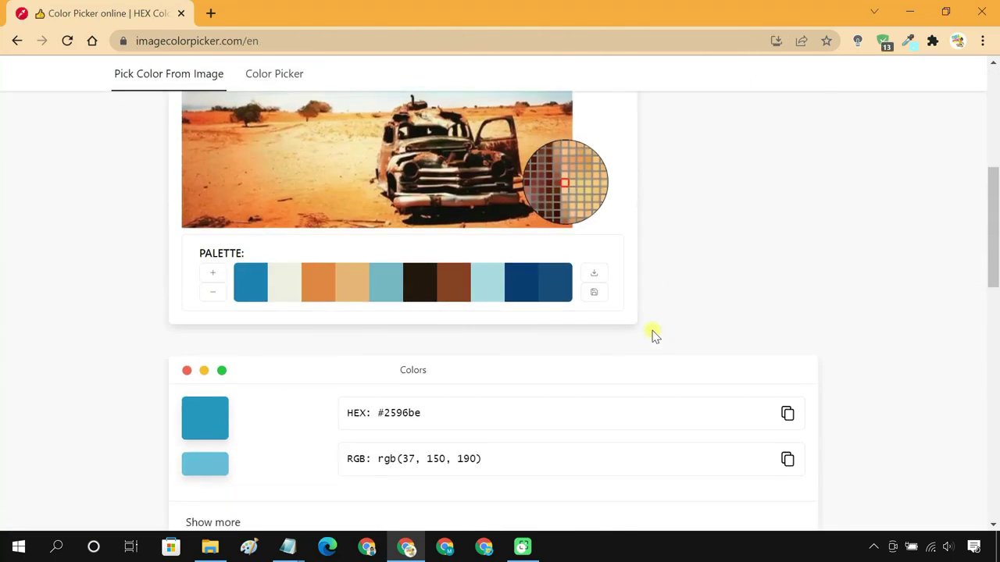
scroll(655, 336, "down", 5)
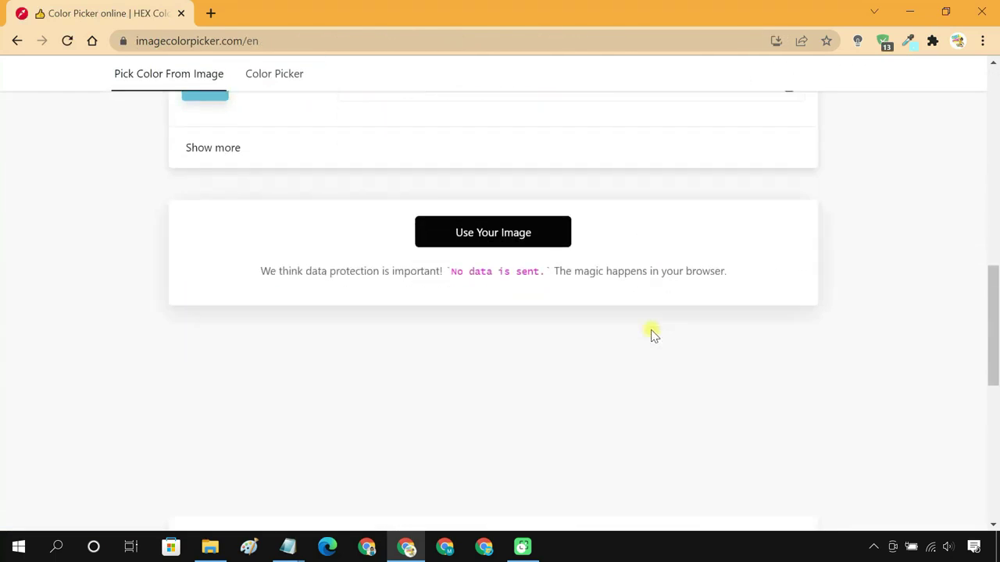
Upload the easter picture from the Downloads folder into imagecolorpicker.com
left_click(531, 234)
left_click(501, 261)
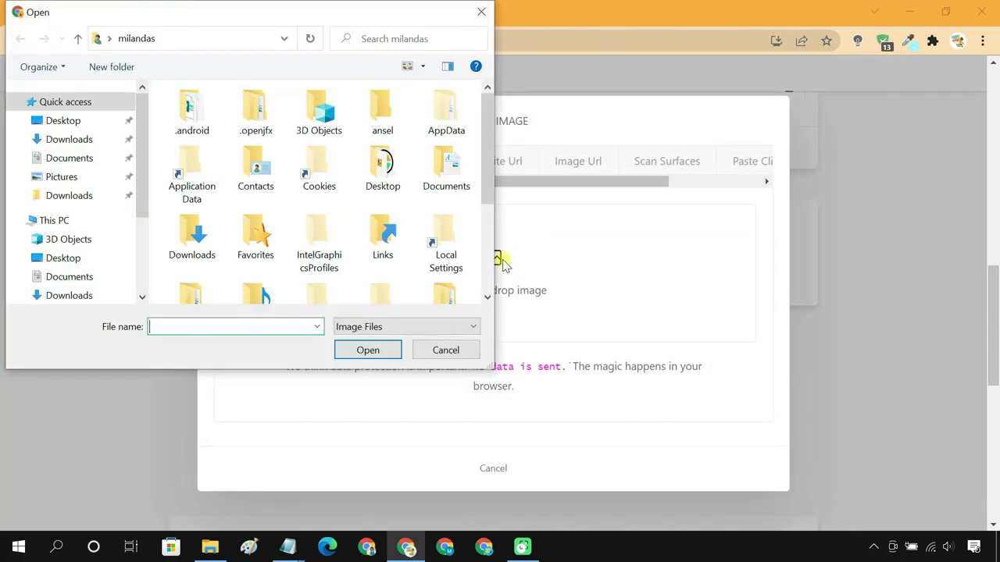
left_click(102, 195)
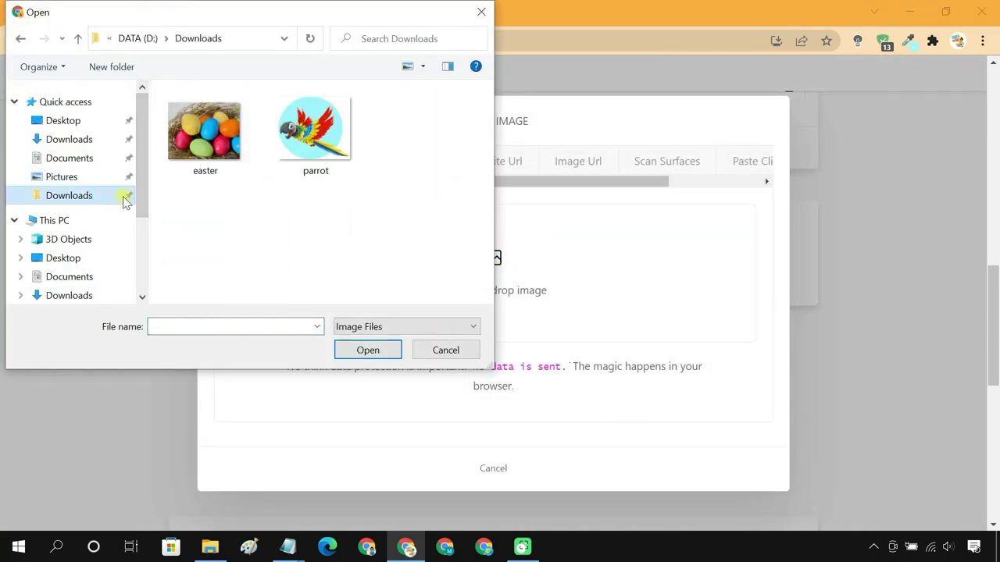
left_click(225, 161)
left_click(373, 352)
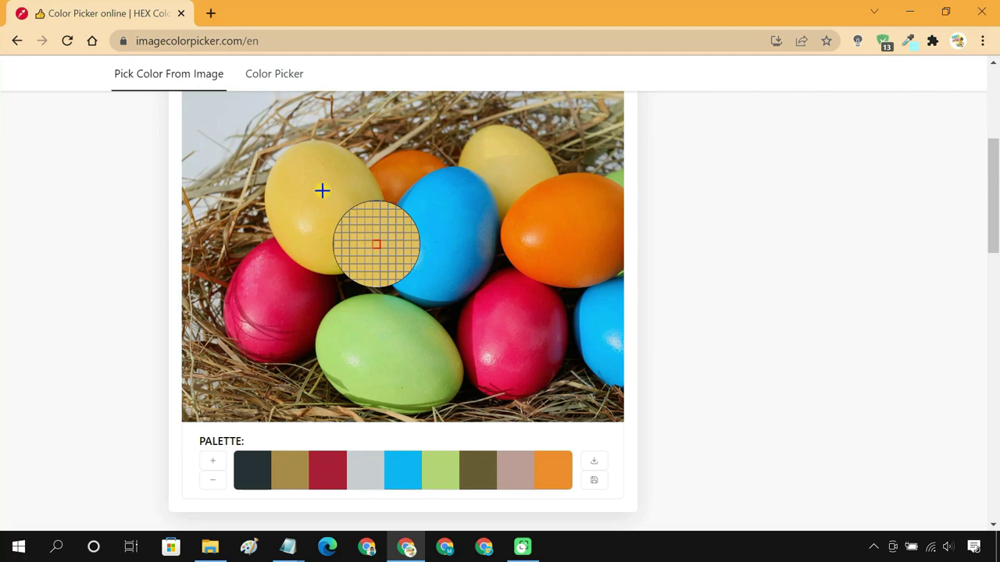
Pick the yellow egg's colour and highlight its HEX #e3bd59 and RGB 227, 189, 89
left_click(317, 223)
scroll(304, 364, "down", 4)
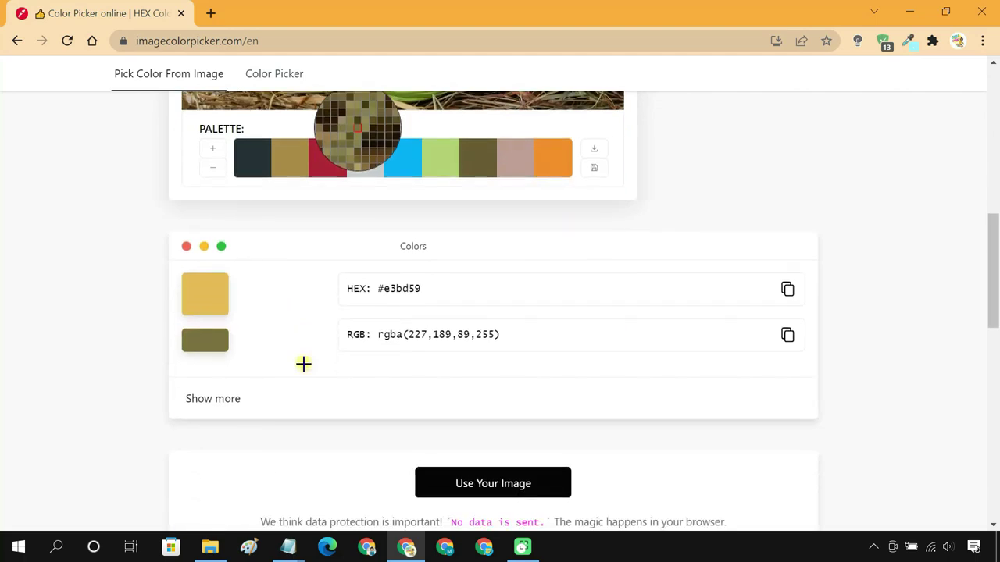
left_click_drag(424, 288, 379, 289)
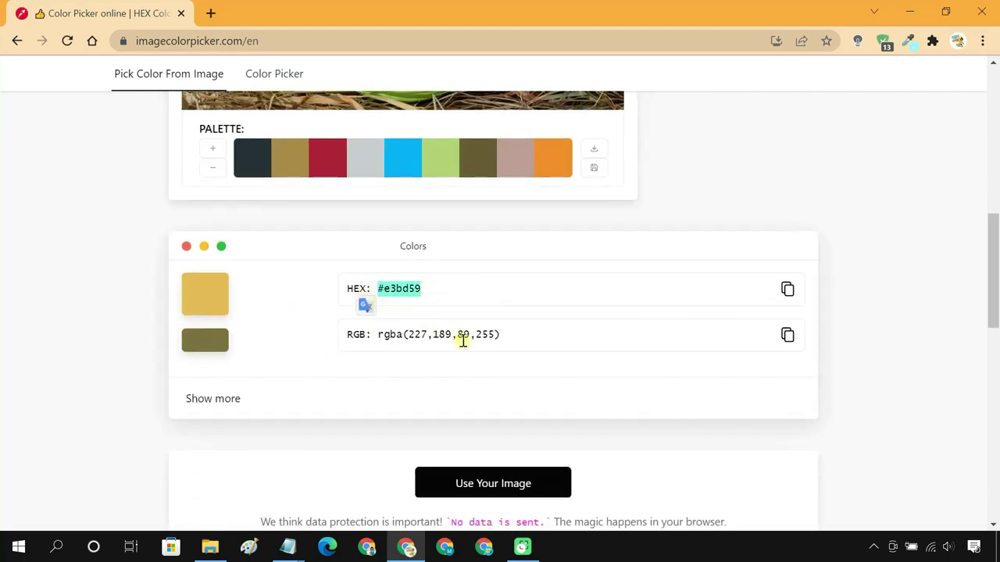
left_click_drag(506, 334, 380, 335)
left_click(404, 360)
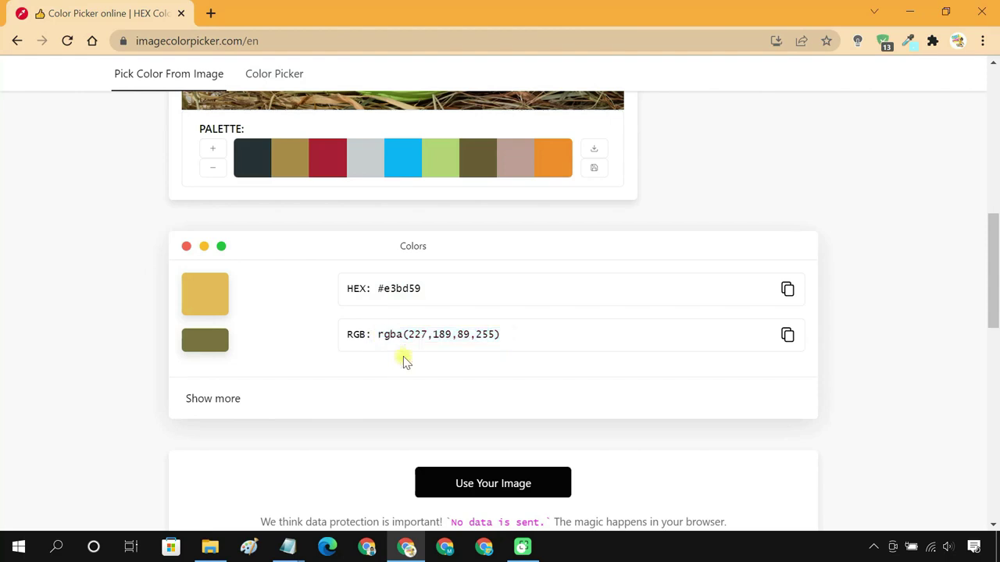
Open the full details for #e3bd59 and highlight its CMYK values 0, 17, 61, 11
left_click(213, 399)
scroll(232, 403, "up", 6)
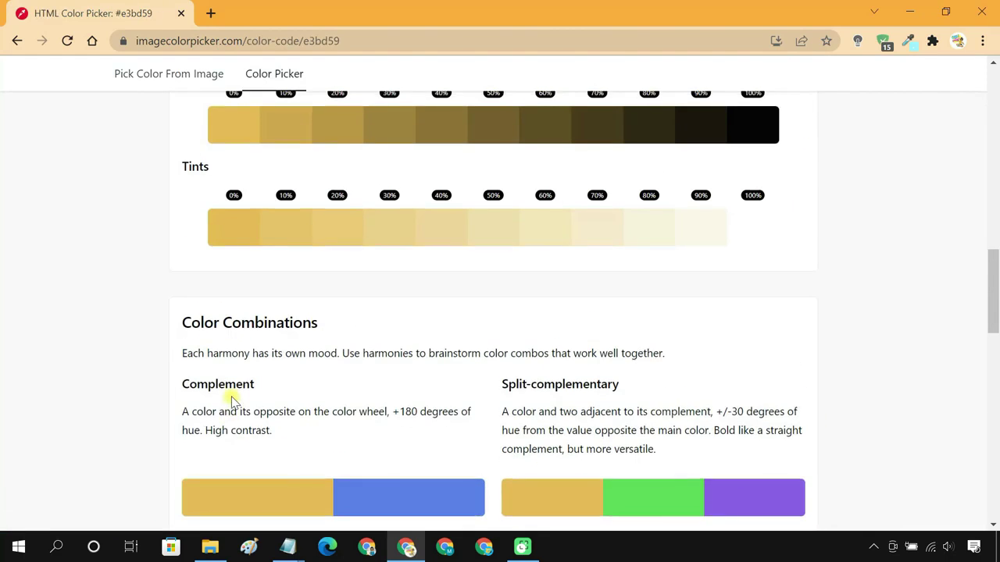
scroll(232, 401, "up", 6)
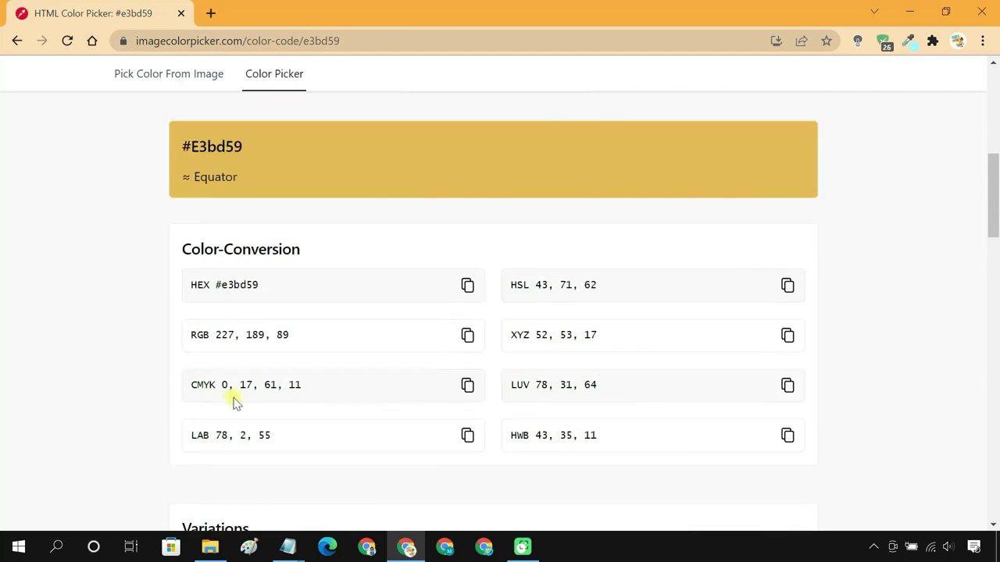
left_click_drag(308, 386, 219, 401)
left_click(372, 406)
Highlight the HSL values 43, 71, 62, then open the screen recorder's tray menu
left_click_drag(599, 285, 540, 300)
left_click(547, 309)
left_click(873, 546)
right_click(902, 486)
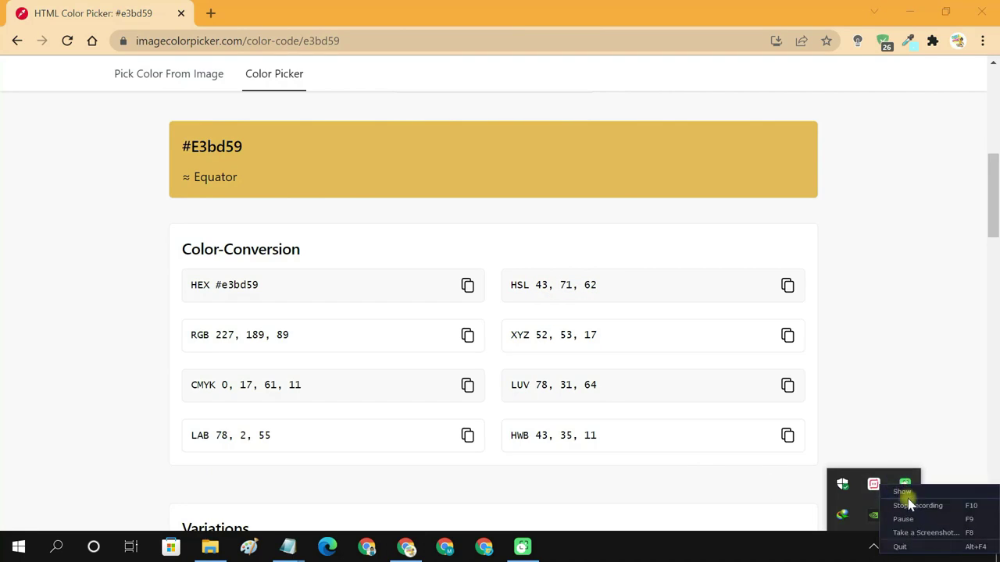